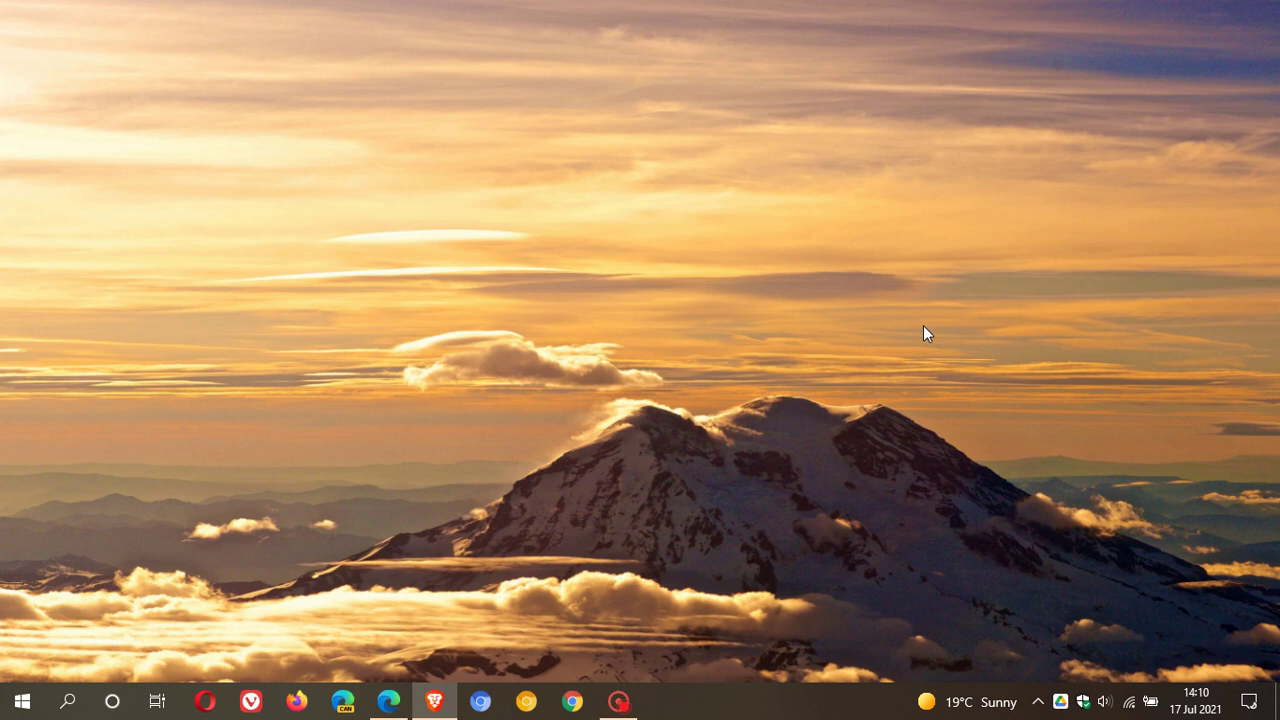
Switch to Microsoft Edge and read the CVE-2021-34481 advisory's Executive Summary, highlighting the sentences on attacker capabilities, exploitation requirement and workaround
{"action": "left_click", "coordinate": [388, 701]}
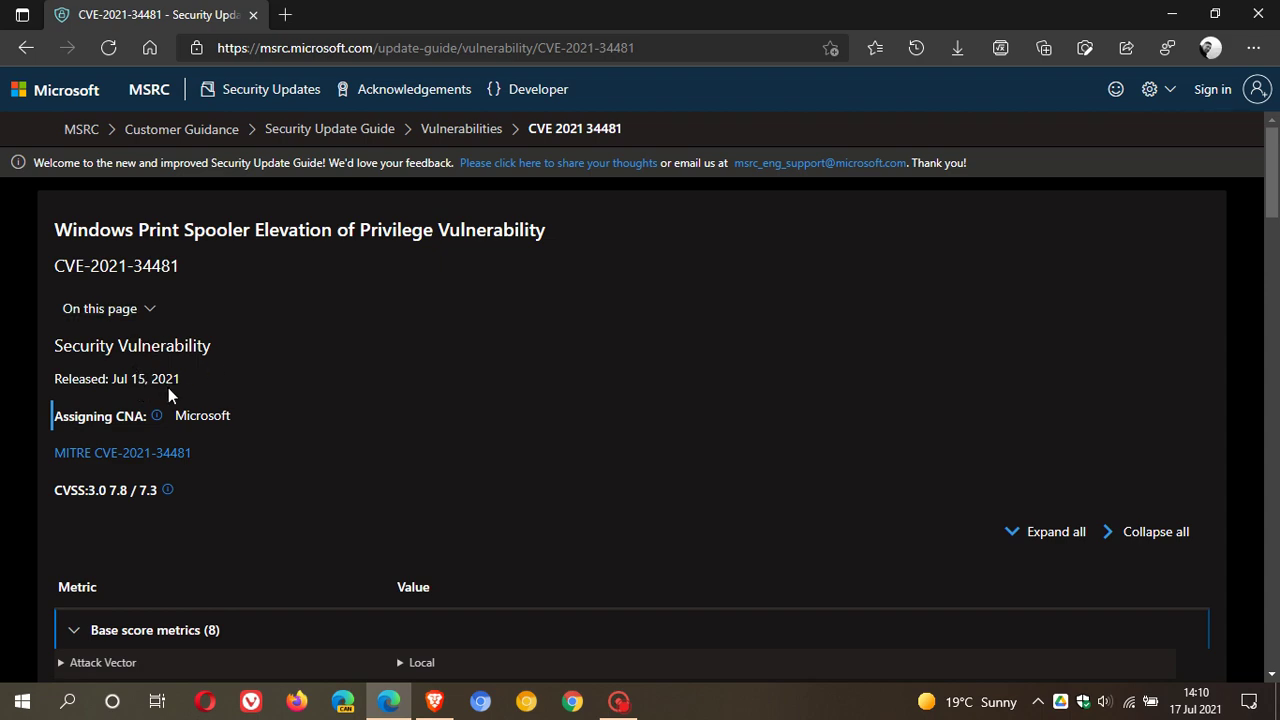
{"action": "scroll", "coordinate": [755, 375], "scroll_direction": "down", "scroll_amount": 9}
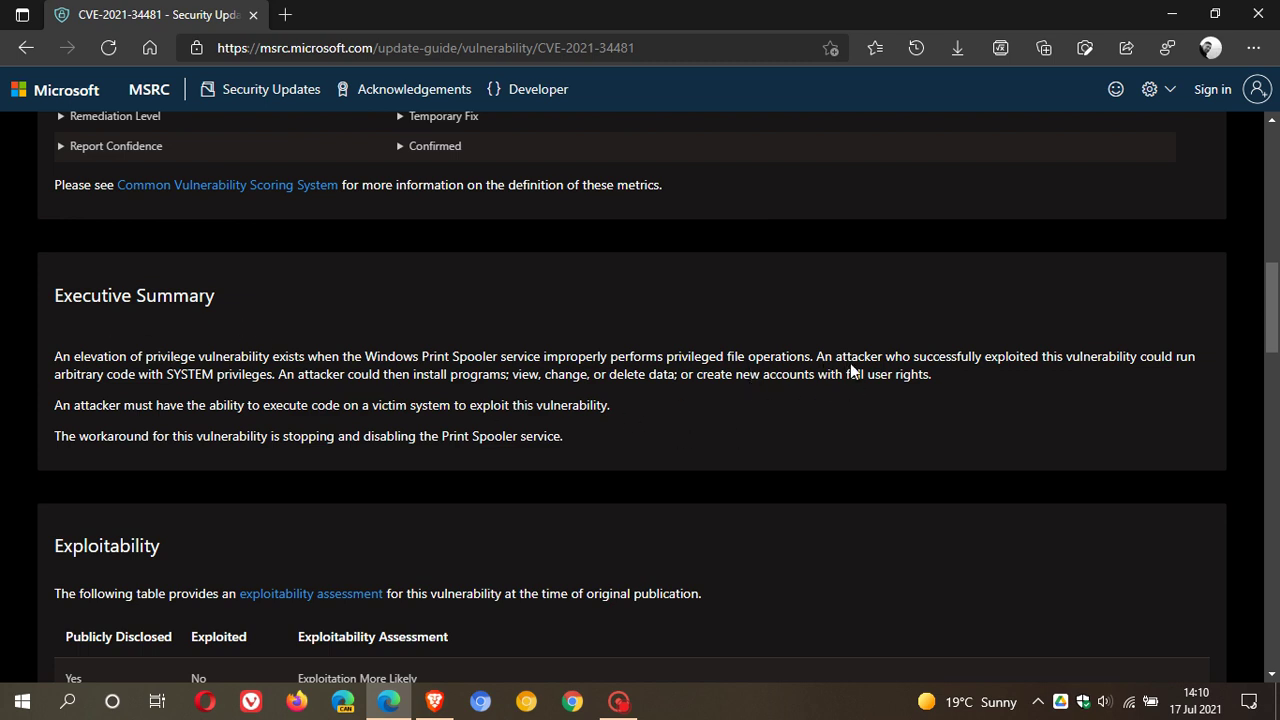
{"action": "left_click_drag", "start_coordinate": [816, 361], "coordinate": [938, 361]}
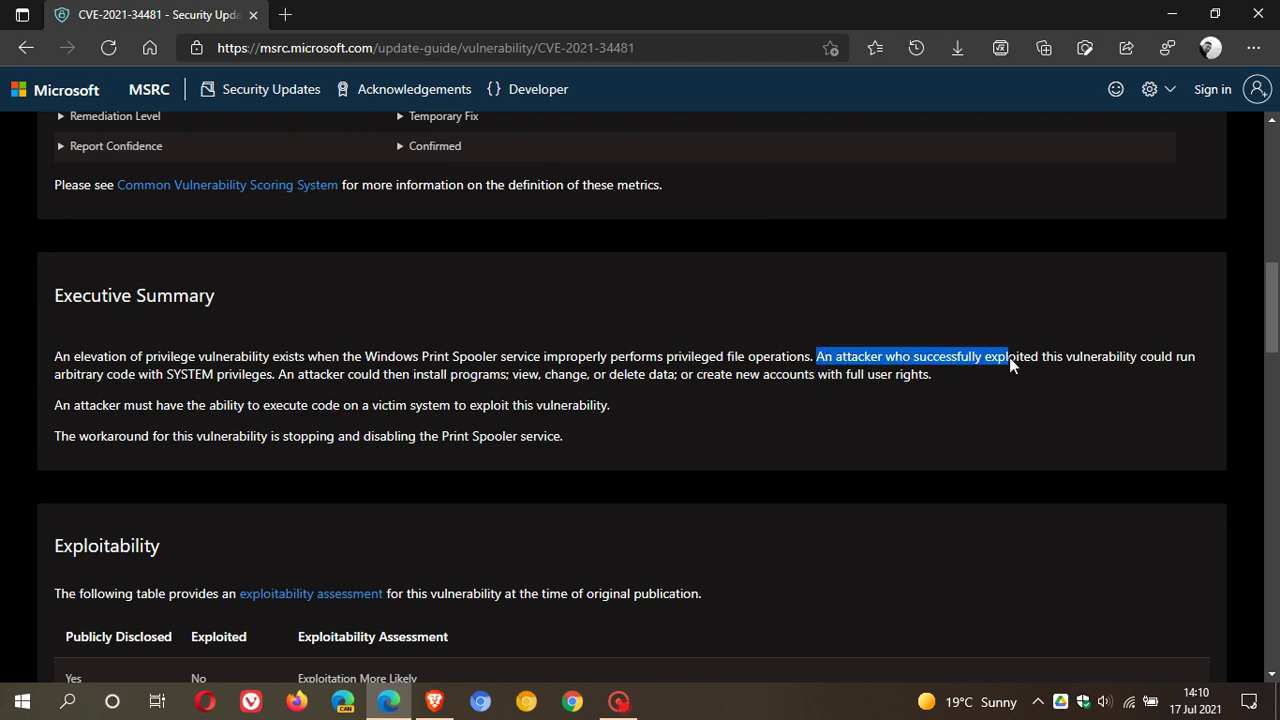
{"action": "left_click_drag", "start_coordinate": [1022, 360], "coordinate": [1056, 375]}
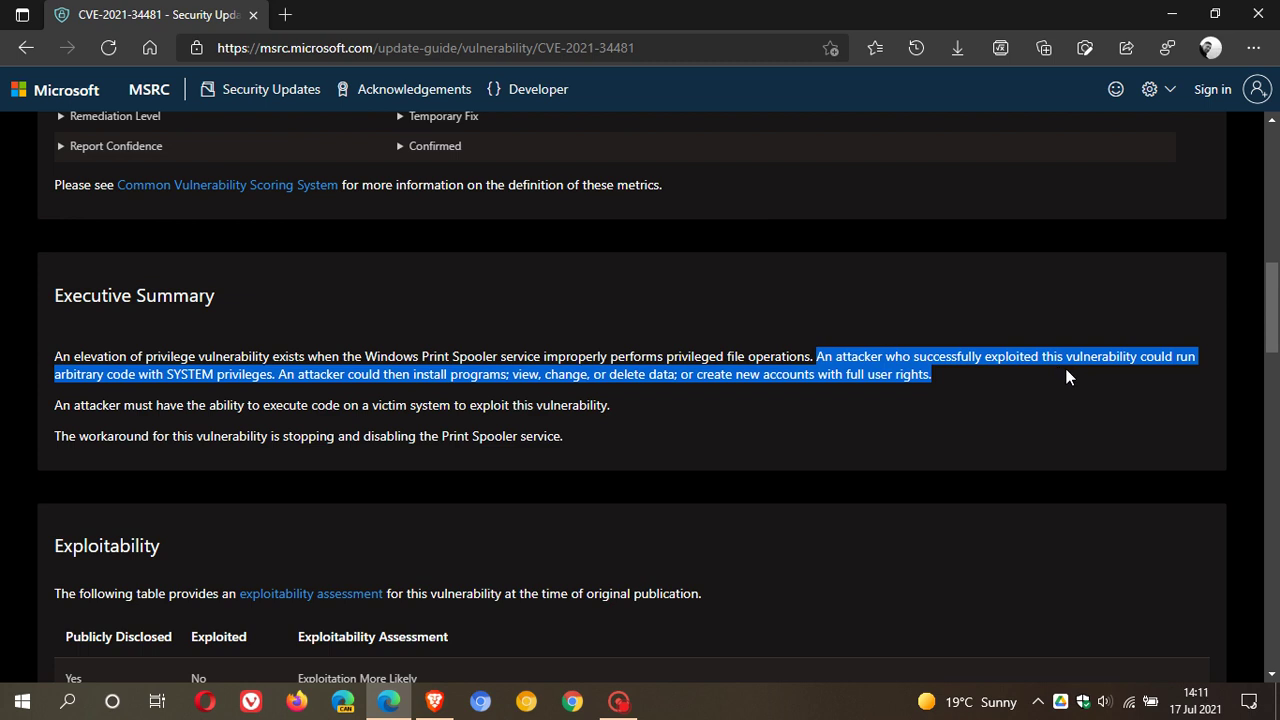
{"action": "left_click_drag", "start_coordinate": [55, 405], "coordinate": [563, 408]}
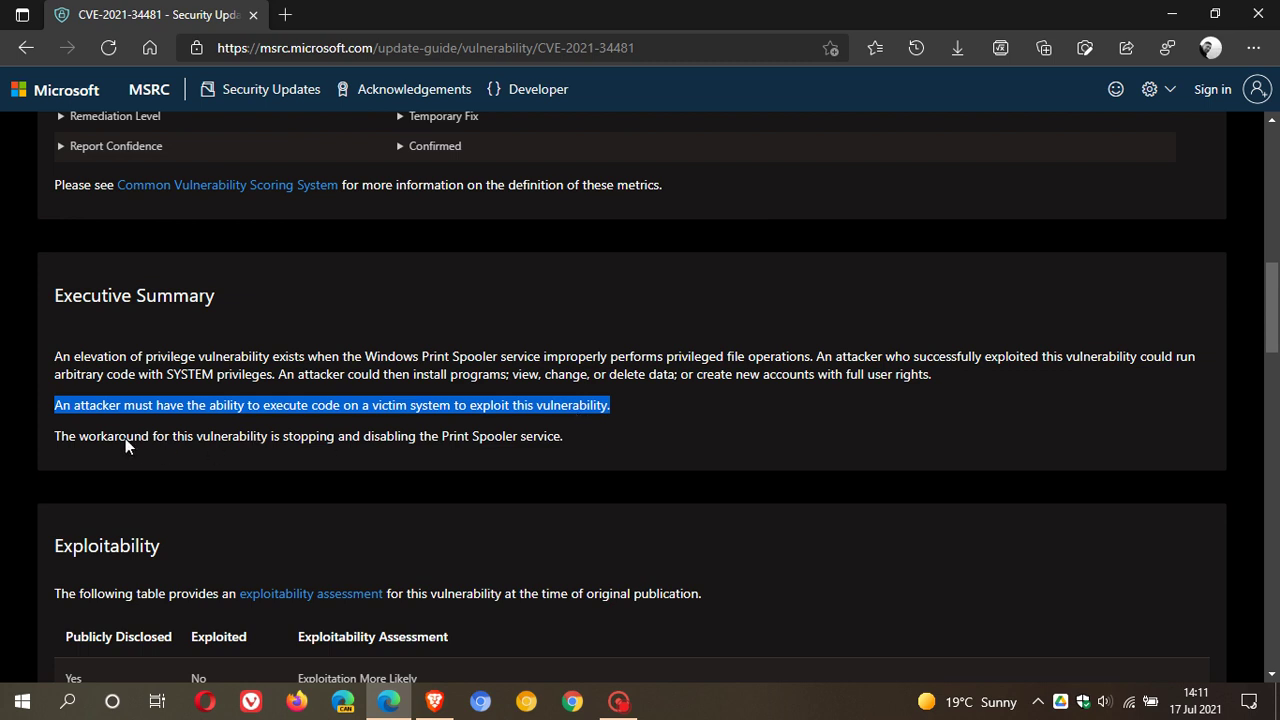
{"action": "left_click_drag", "start_coordinate": [54, 436], "coordinate": [516, 434]}
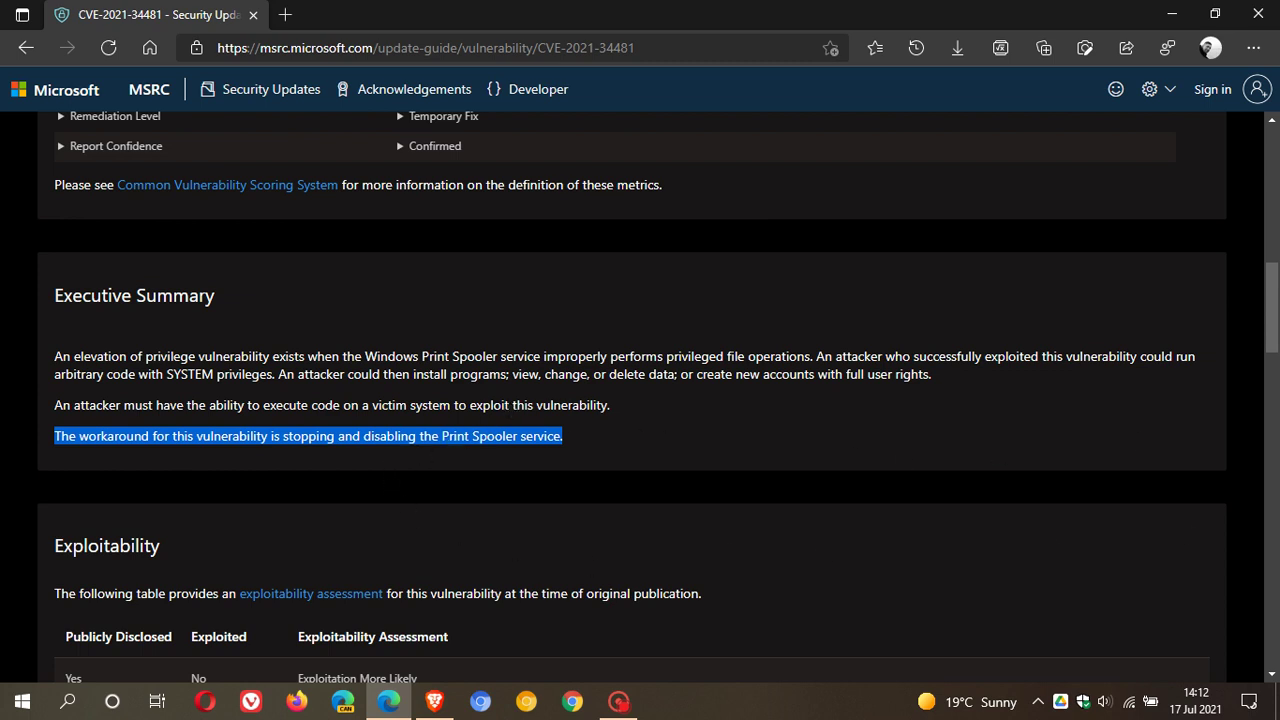
{"action": "left_click", "coordinate": [1161, 12]}
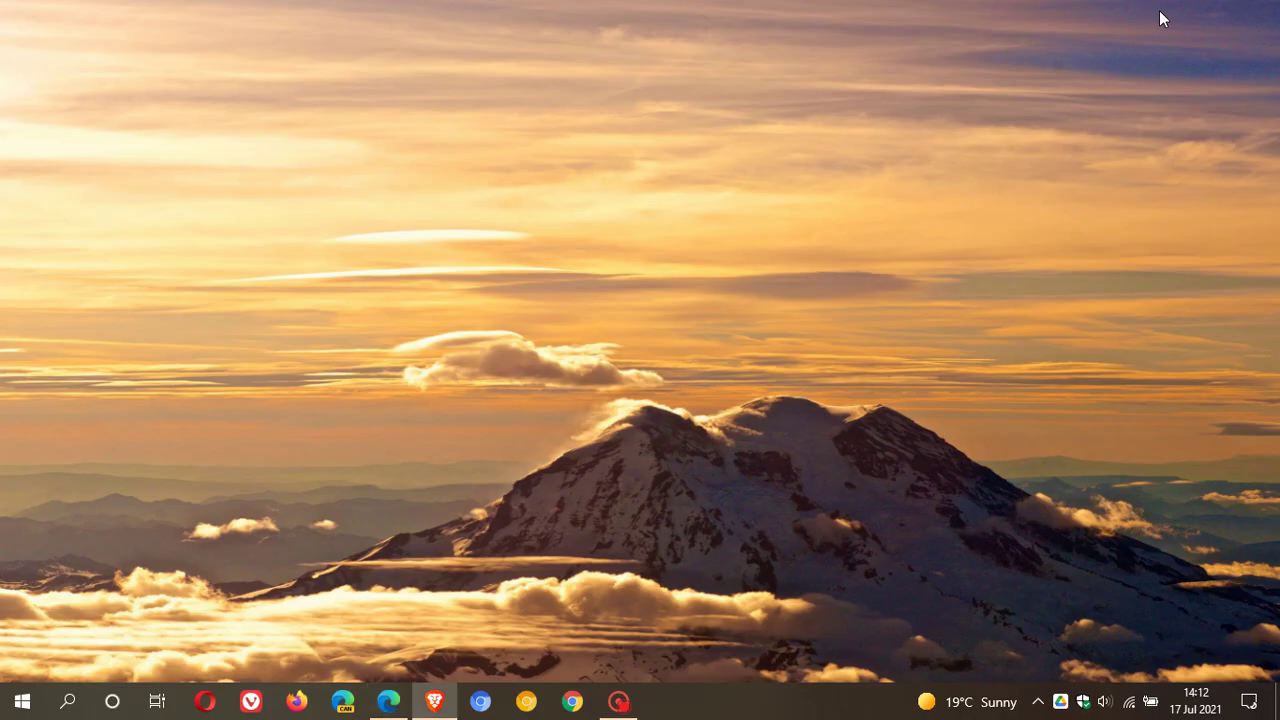
Open the Windows Services console and bring up the properties of the Print Spooler service
{"action": "left_click", "coordinate": [66, 705]}
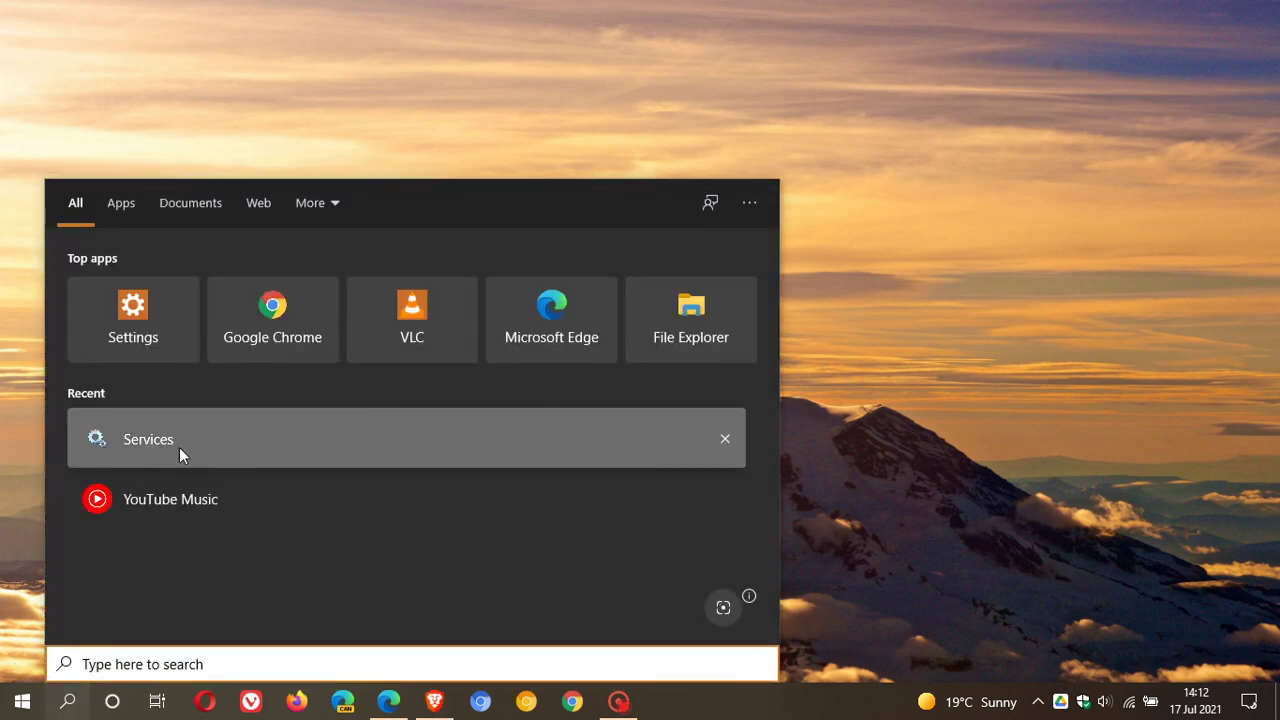
{"action": "left_click", "coordinate": [207, 446]}
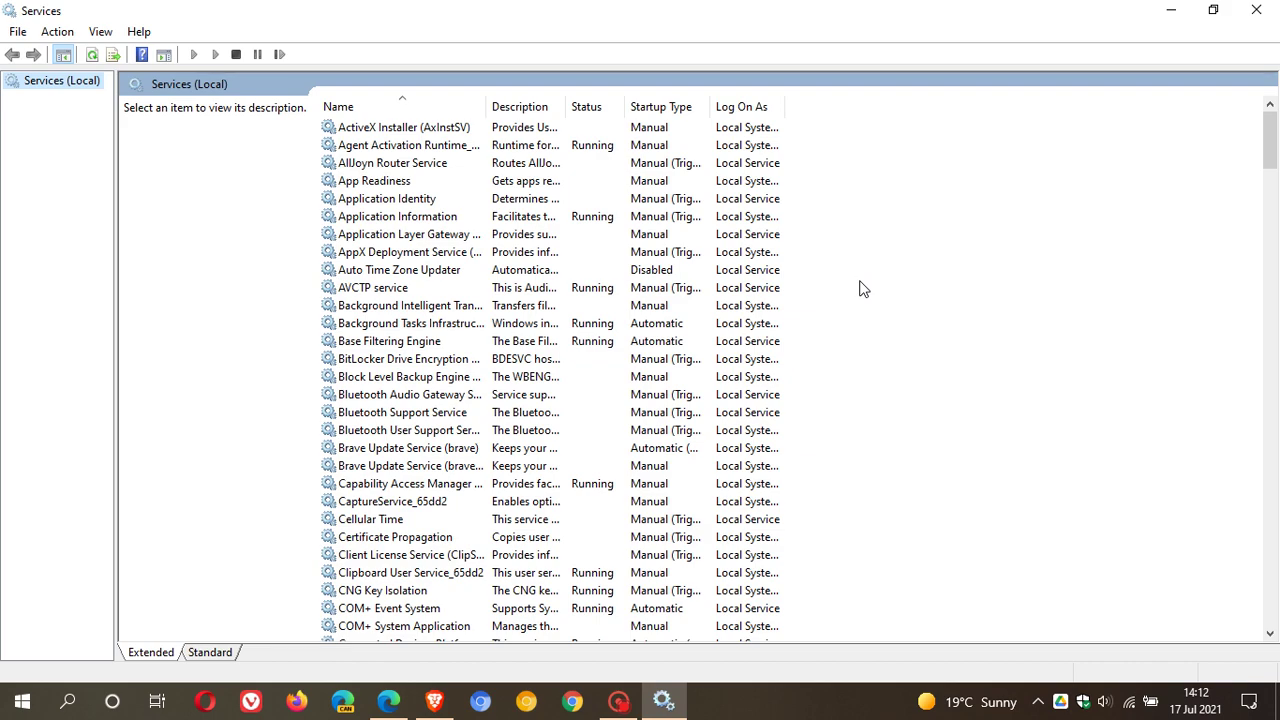
{"action": "scroll", "coordinate": [864, 289], "scroll_direction": "down", "scroll_amount": 20}
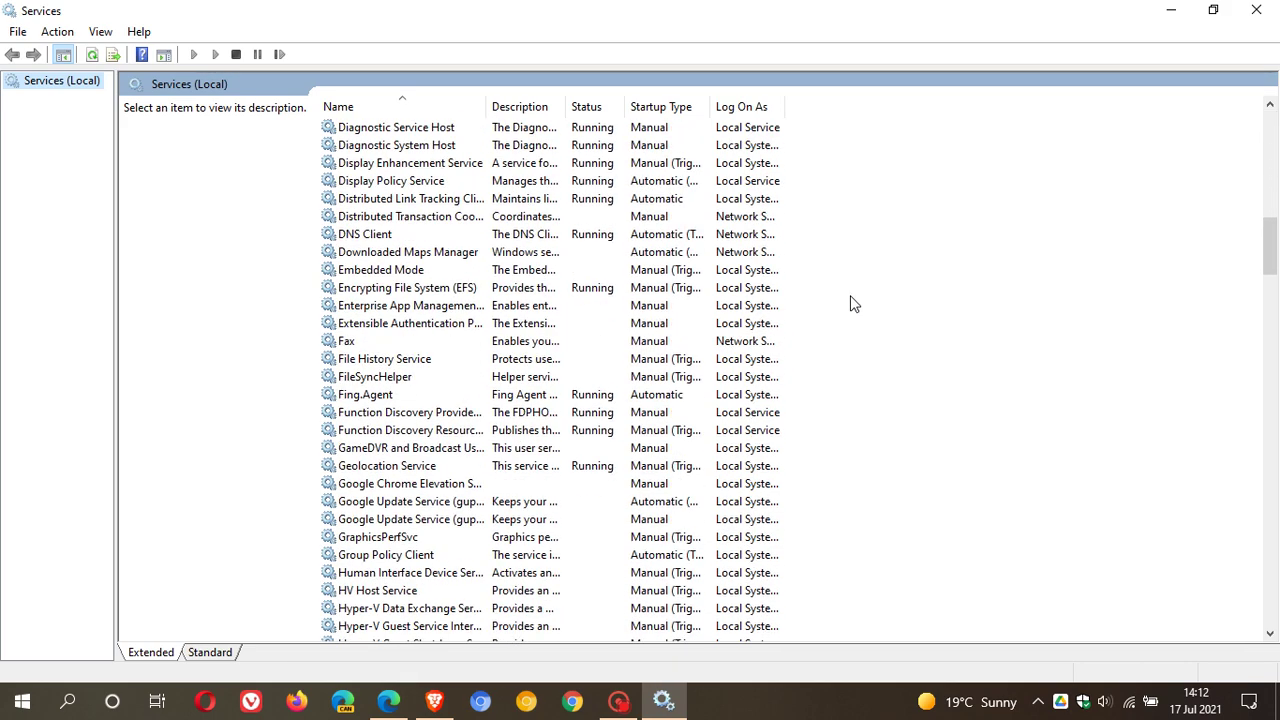
{"action": "scroll", "coordinate": [852, 303], "scroll_direction": "down", "scroll_amount": 20}
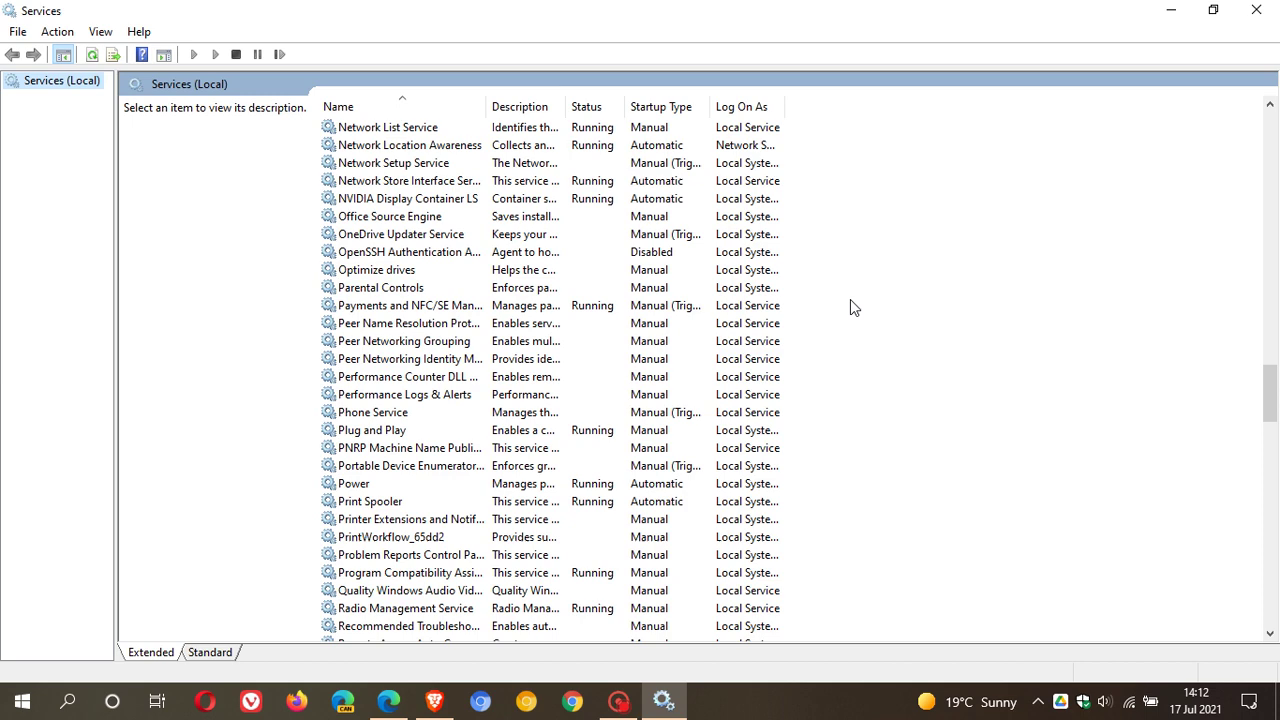
{"action": "scroll", "coordinate": [850, 307], "scroll_direction": "down", "scroll_amount": 2}
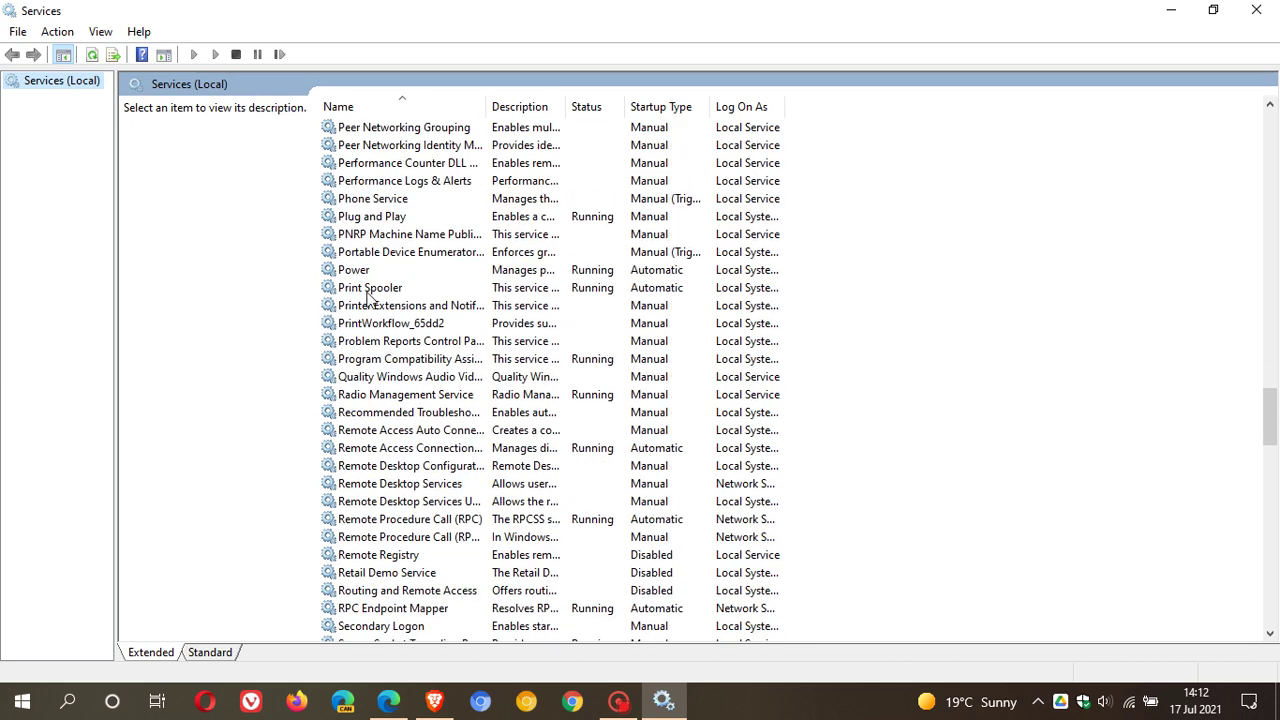
{"action": "left_click", "coordinate": [378, 290]}
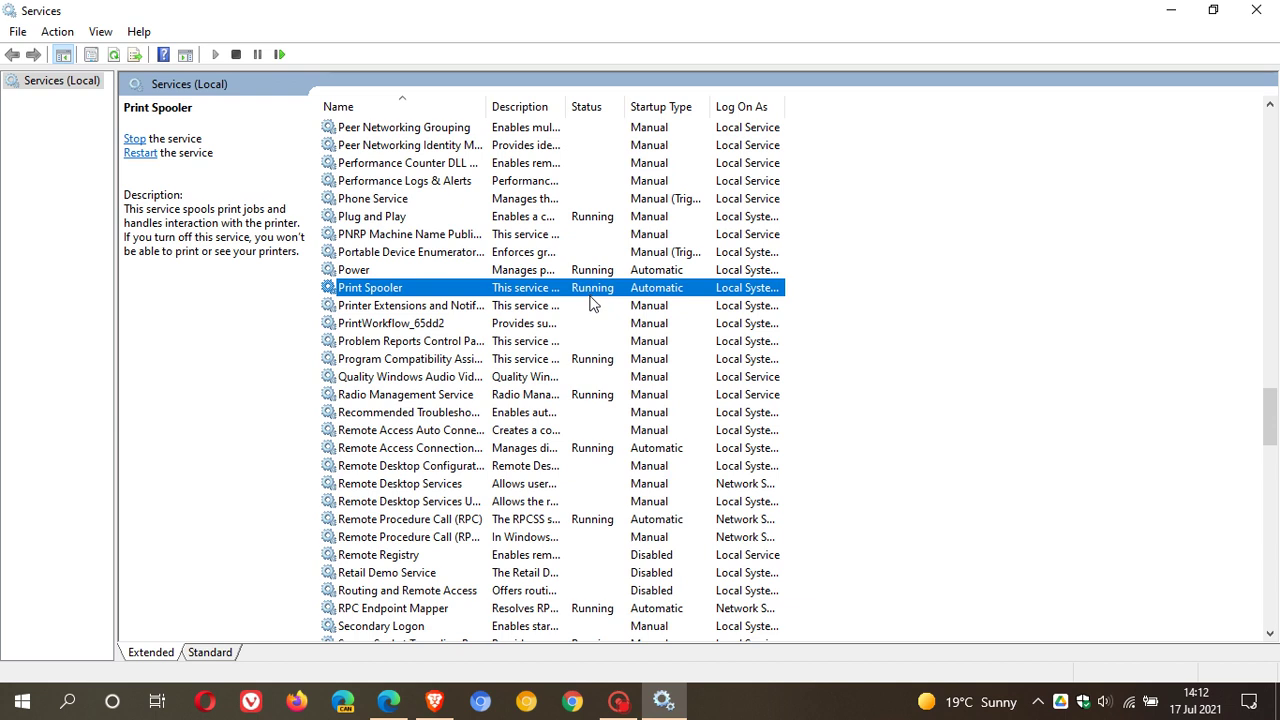
{"action": "right_click", "coordinate": [546, 289]}
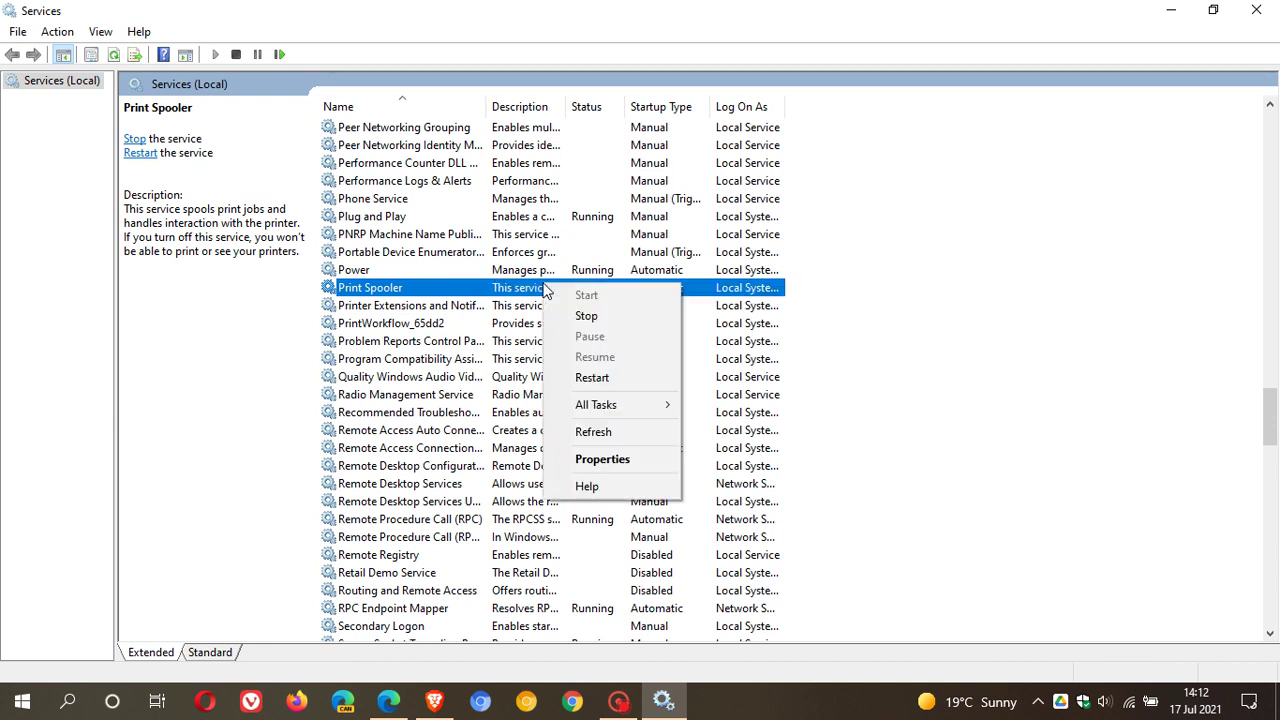
{"action": "left_click", "coordinate": [601, 459]}
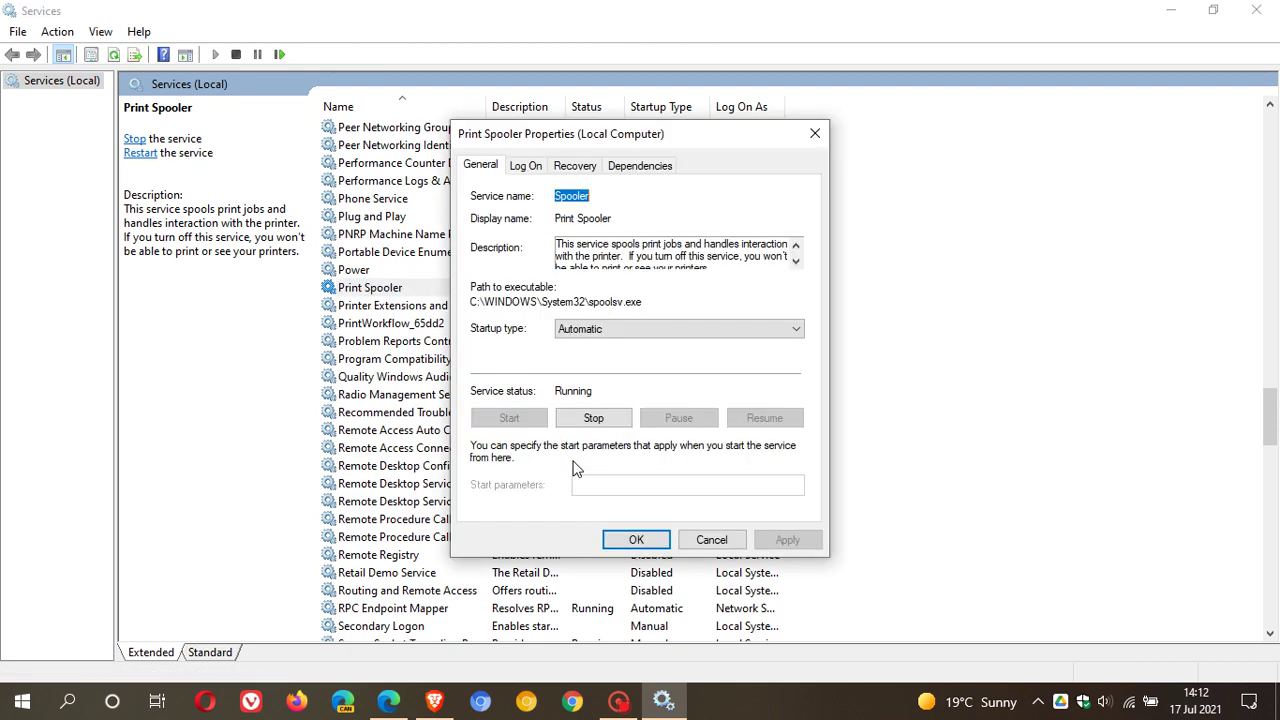
Stop the Print Spooler service, set its startup type to Disabled, and apply the change
{"action": "left_click", "coordinate": [593, 418]}
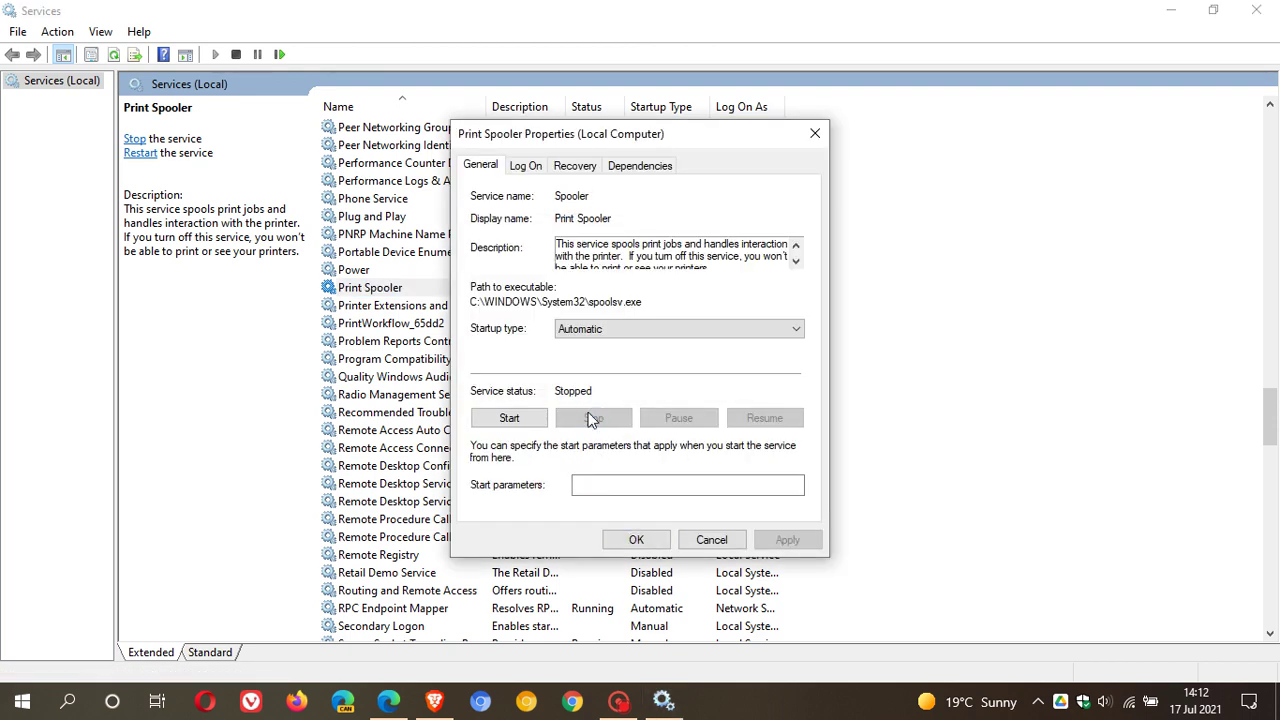
{"action": "left_click", "coordinate": [615, 330]}
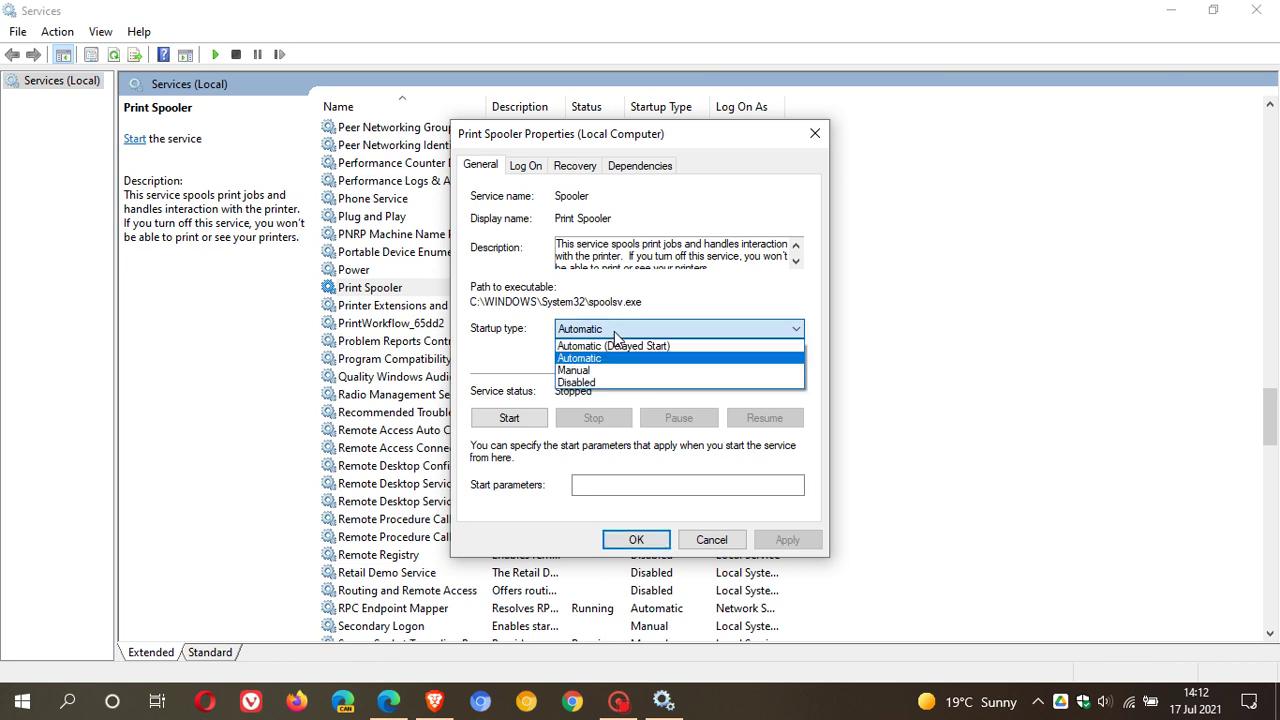
{"action": "left_click", "coordinate": [625, 383]}
{"action": "left_click", "coordinate": [803, 543]}
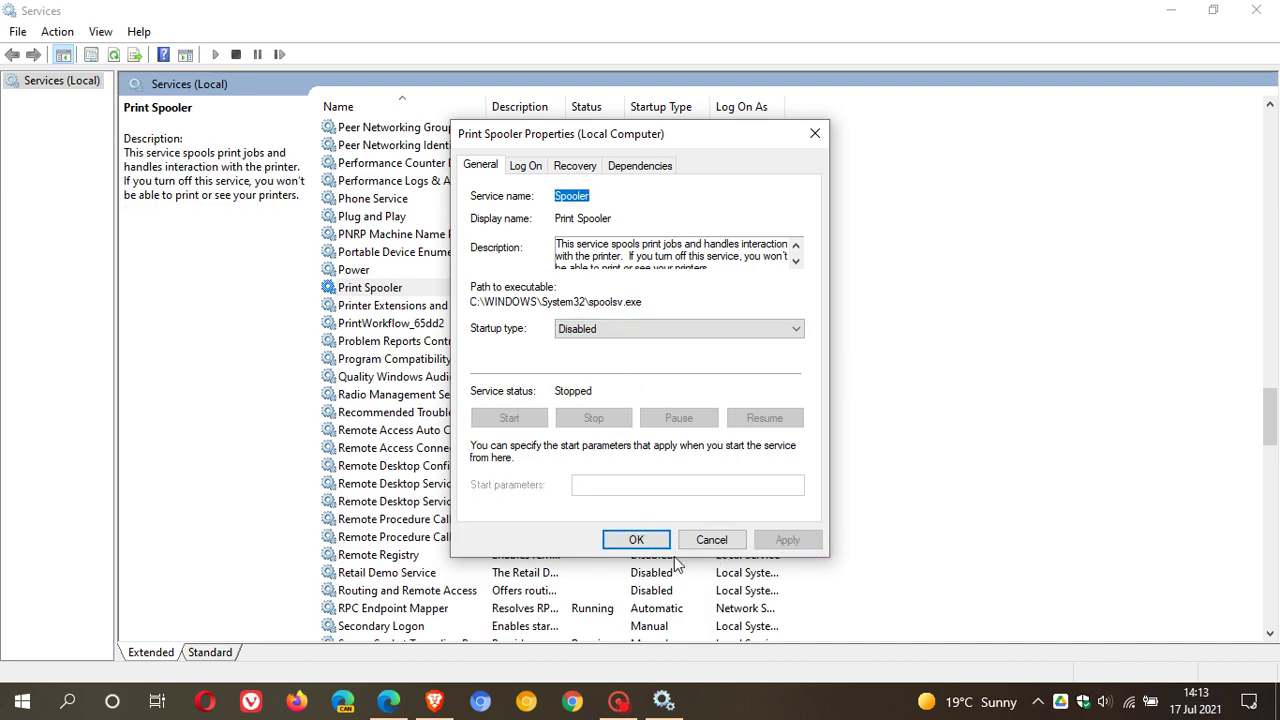
{"action": "left_click", "coordinate": [647, 538]}
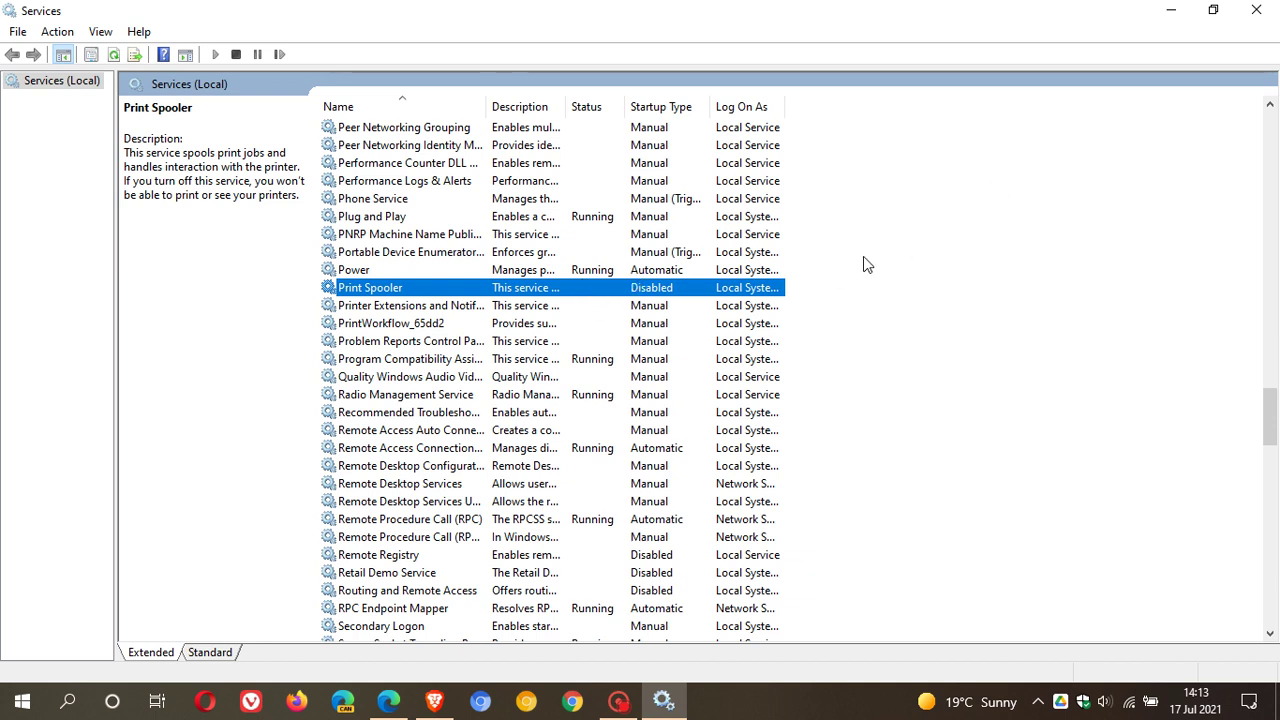
{"action": "left_click", "coordinate": [1170, 12]}
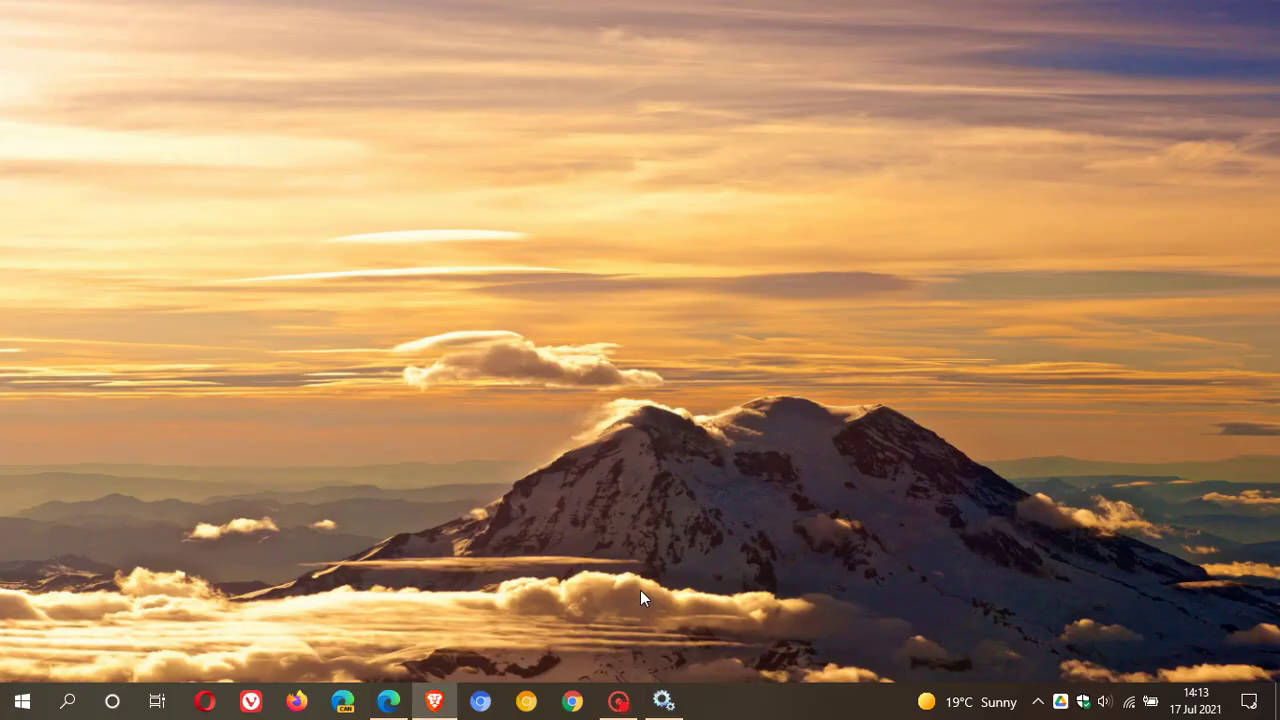
Switch to Microsoft Edge and review the advisory's FAQ and Workarounds, highlighting the answer about when a security update will be released
{"action": "left_click", "coordinate": [389, 703]}
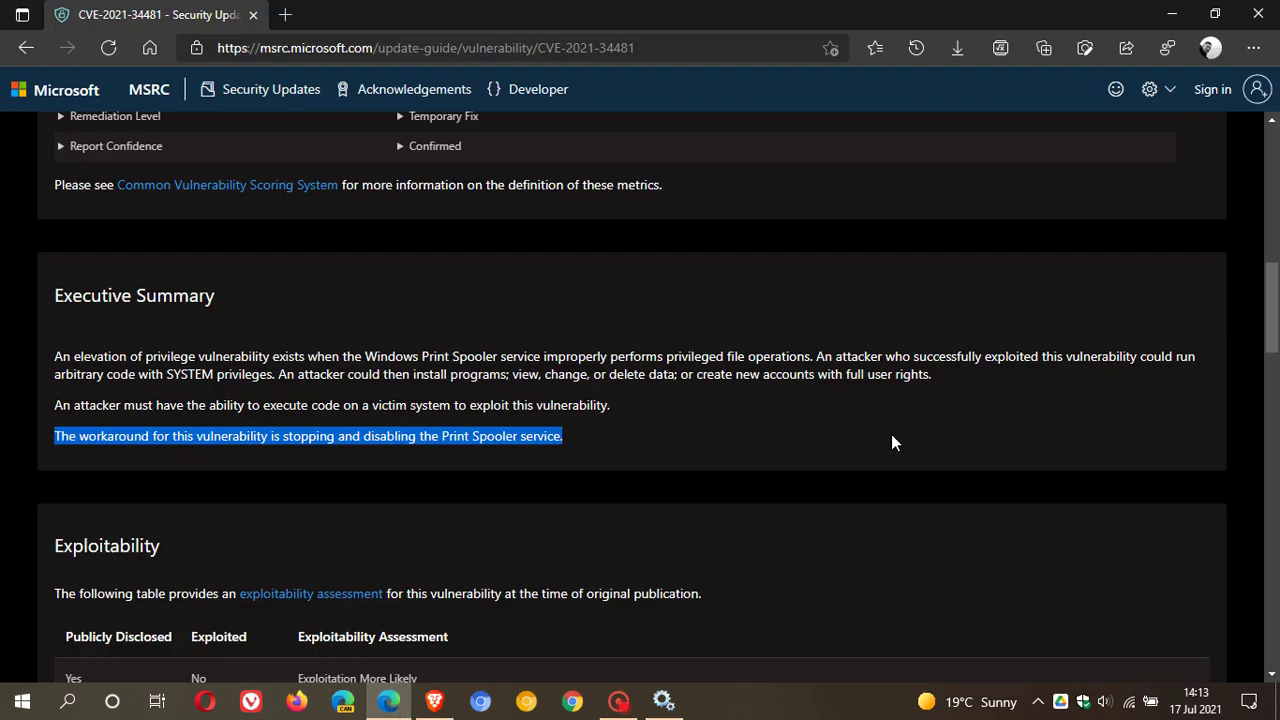
{"action": "scroll", "coordinate": [890, 437], "scroll_direction": "down", "scroll_amount": 8}
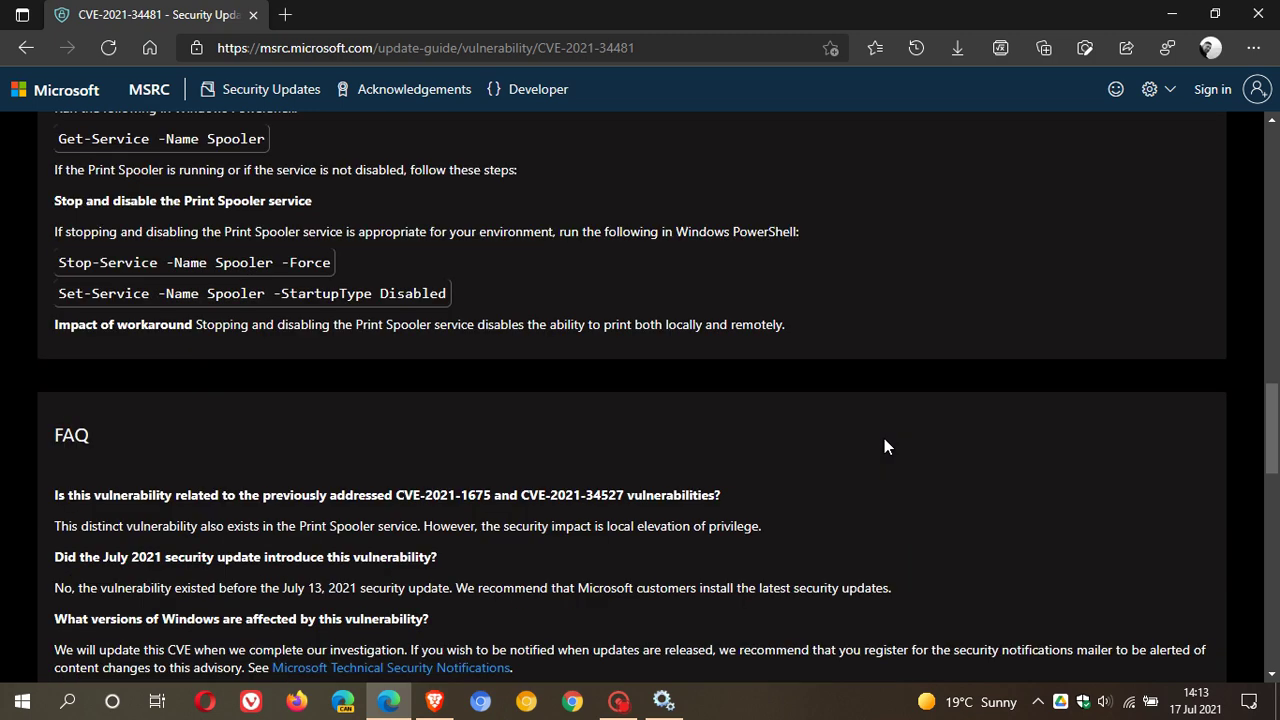
{"action": "scroll", "coordinate": [884, 439], "scroll_direction": "down", "scroll_amount": 2}
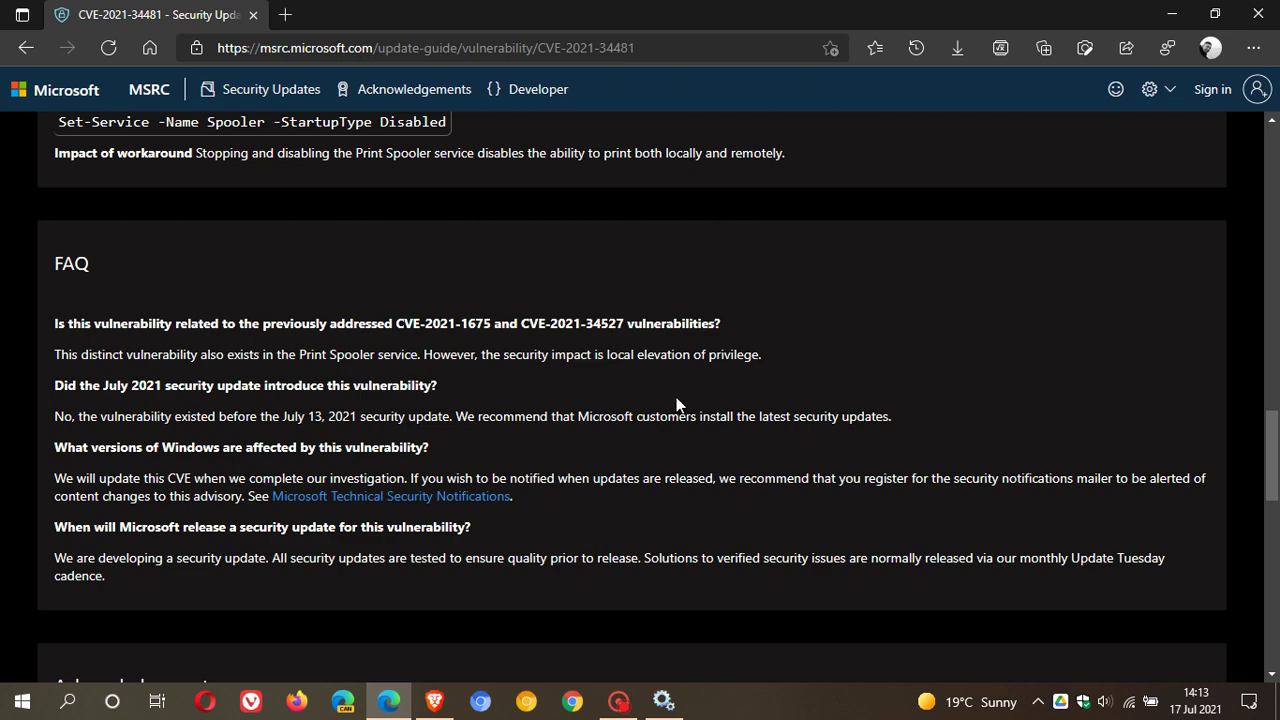
{"action": "scroll", "coordinate": [676, 404], "scroll_direction": "down", "scroll_amount": 1}
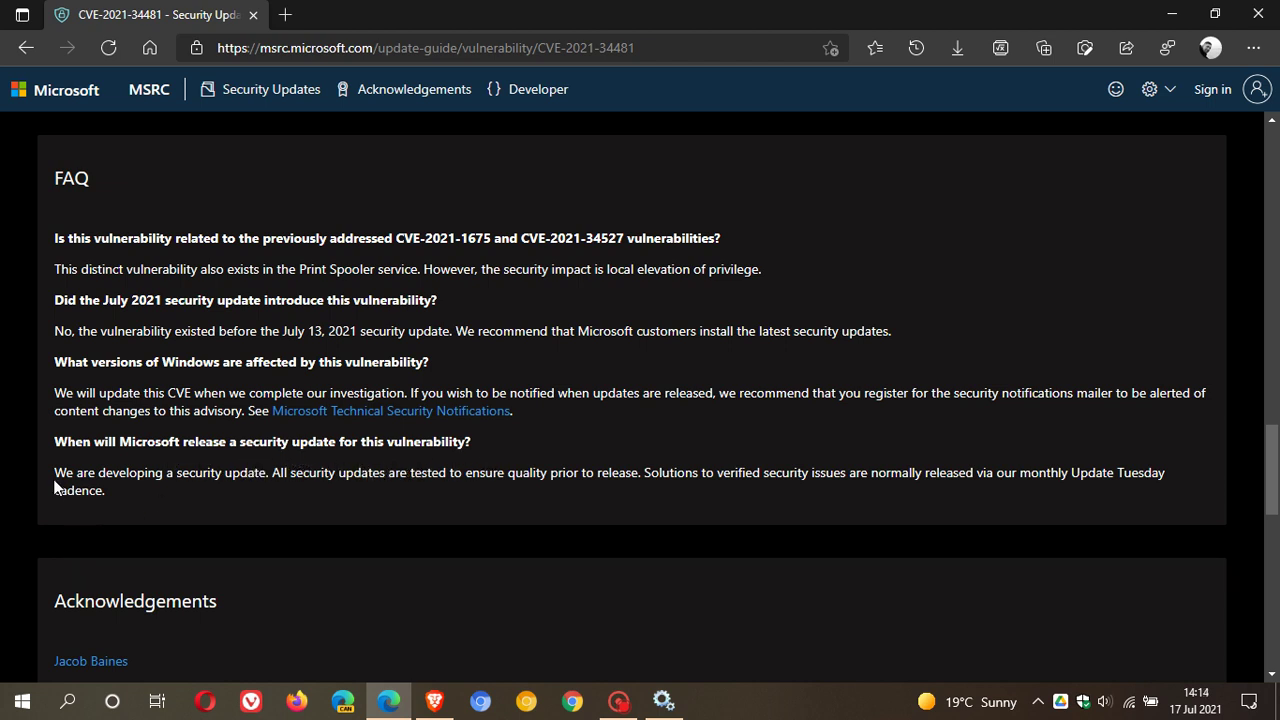
{"action": "left_click_drag", "start_coordinate": [54, 476], "coordinate": [239, 475]}
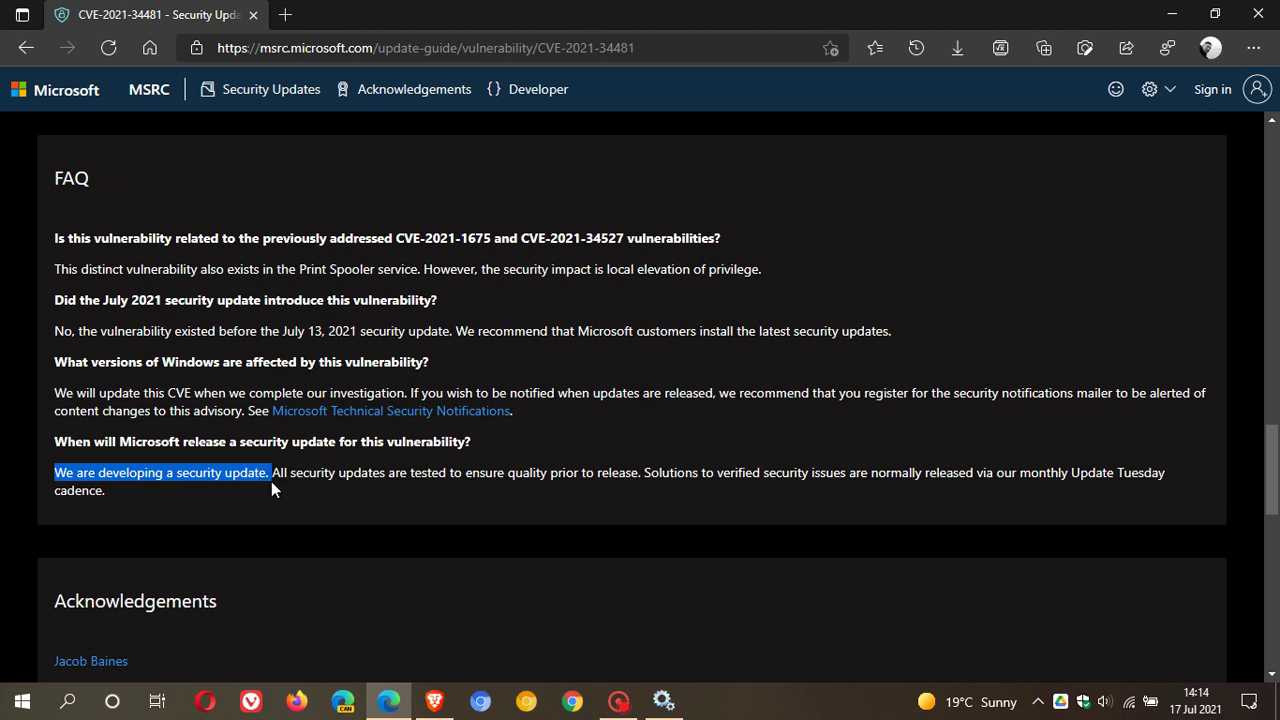
{"action": "left_click_drag", "start_coordinate": [271, 481], "coordinate": [577, 484]}
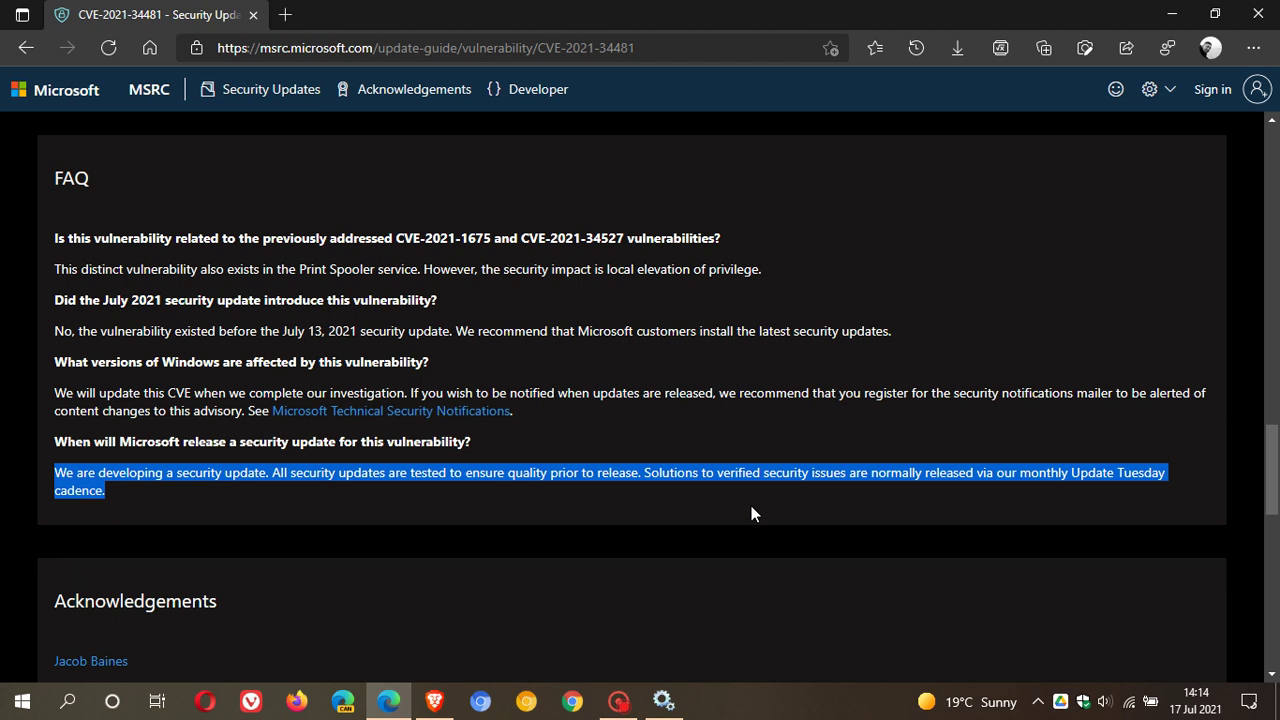
{"action": "scroll", "coordinate": [753, 514], "scroll_direction": "up", "scroll_amount": 15}
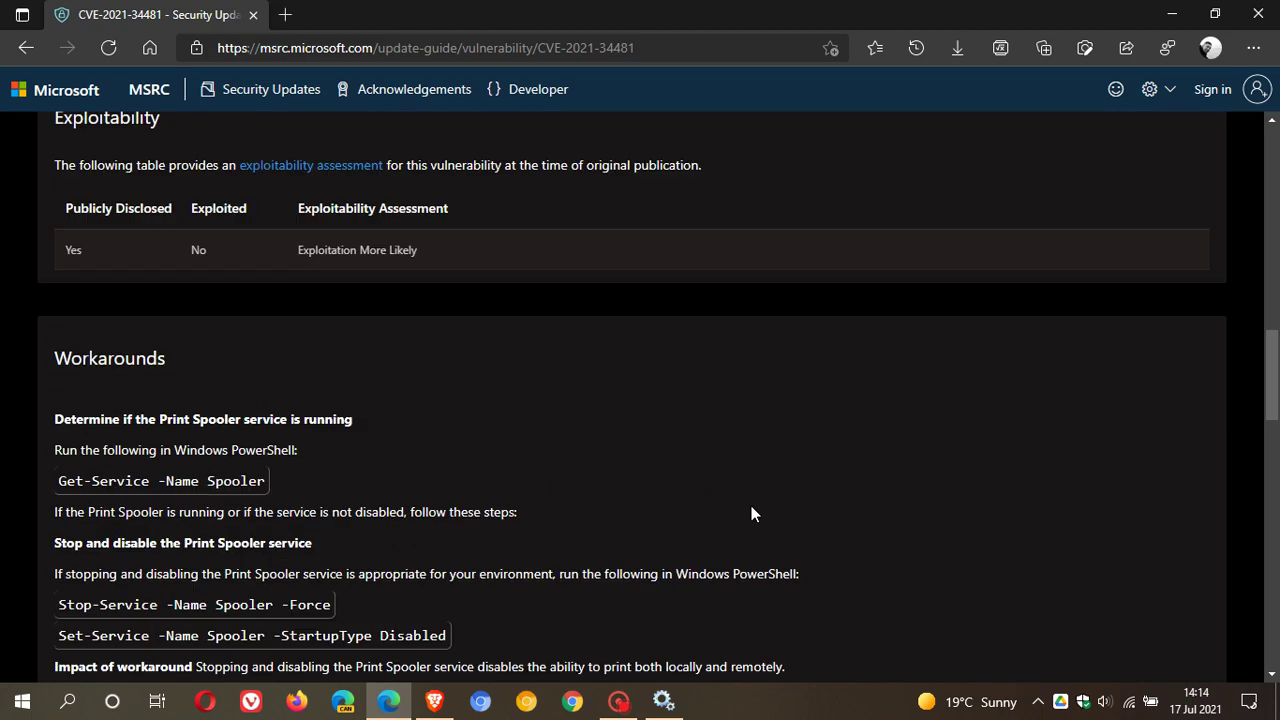
{"action": "scroll", "coordinate": [753, 514], "scroll_direction": "up", "scroll_amount": 2}
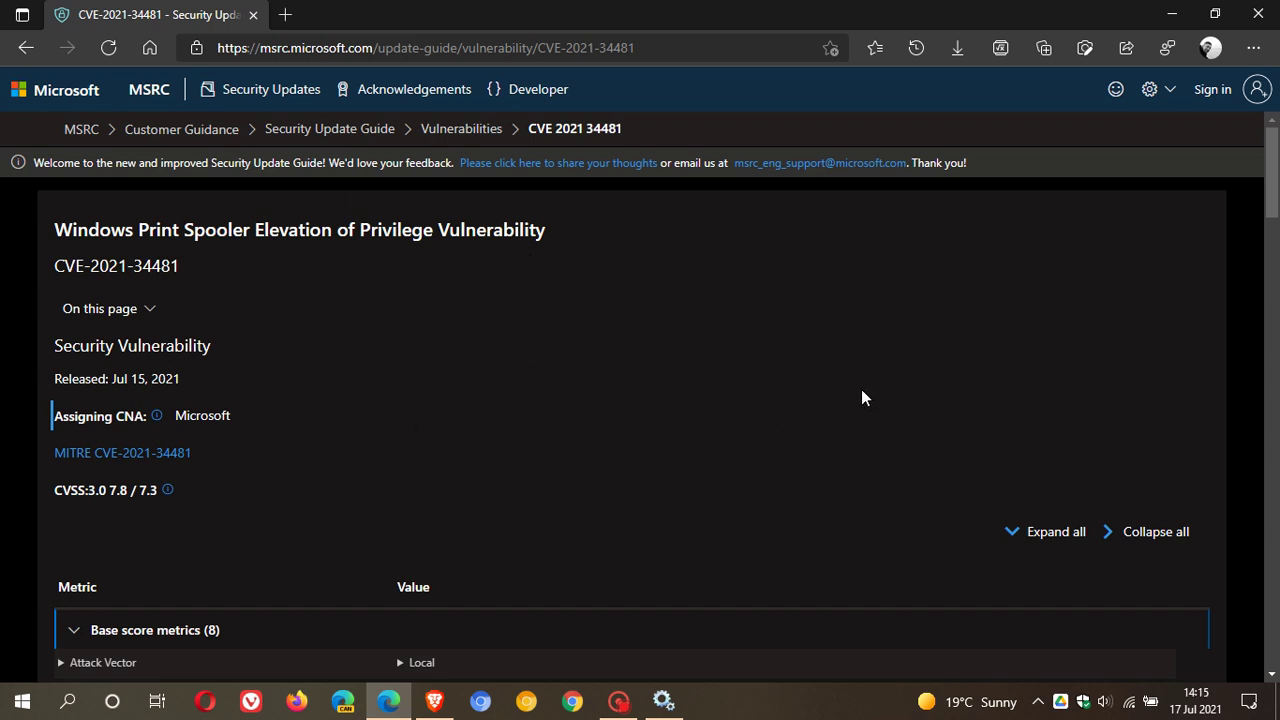
{"action": "left_click", "coordinate": [1172, 20]}
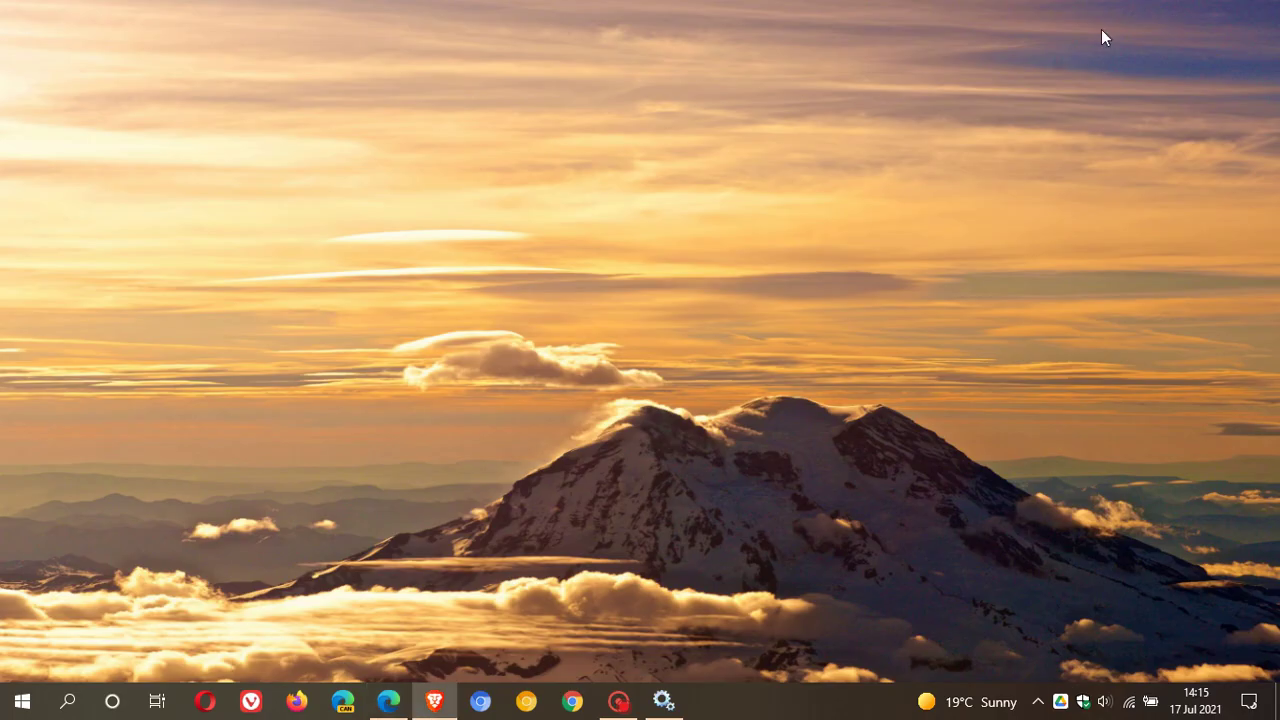